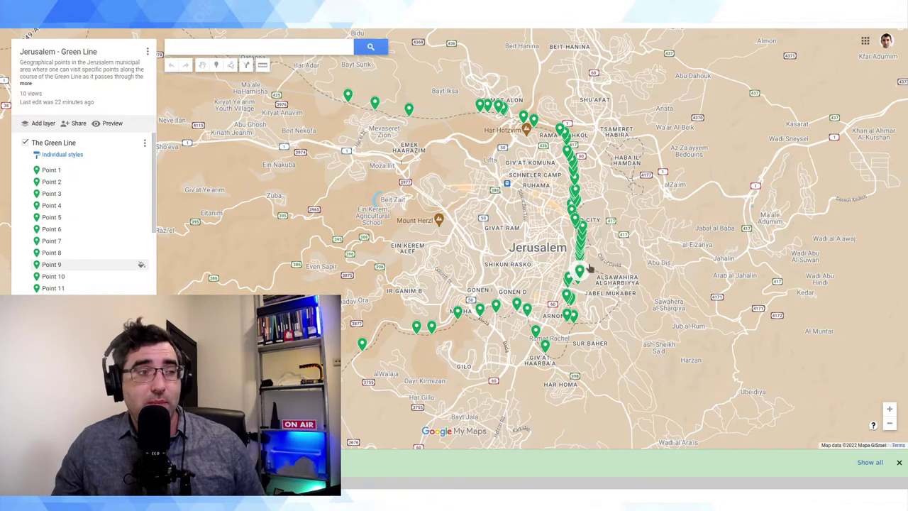
Step: Zoom and pan the map in on Naomi St and its two green markers near Gikhon St
scroll(607, 287, up, 2)
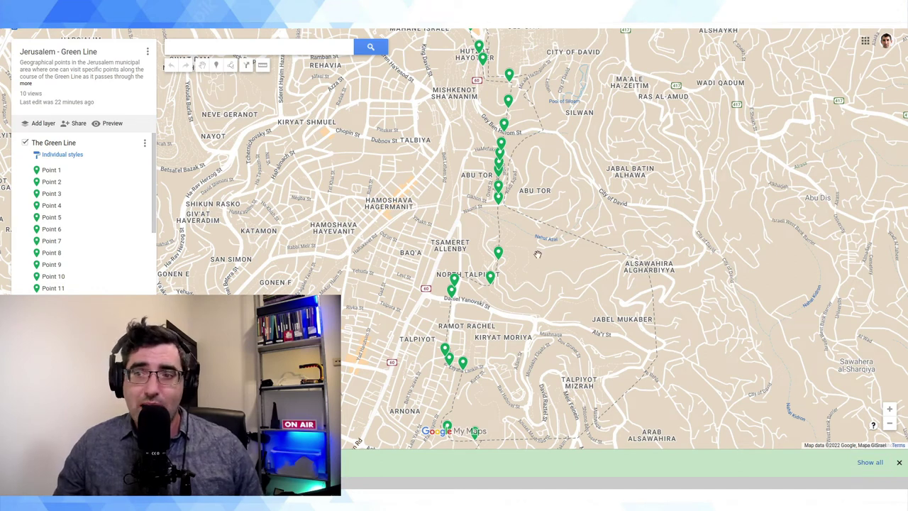
scroll(557, 252, up, 2)
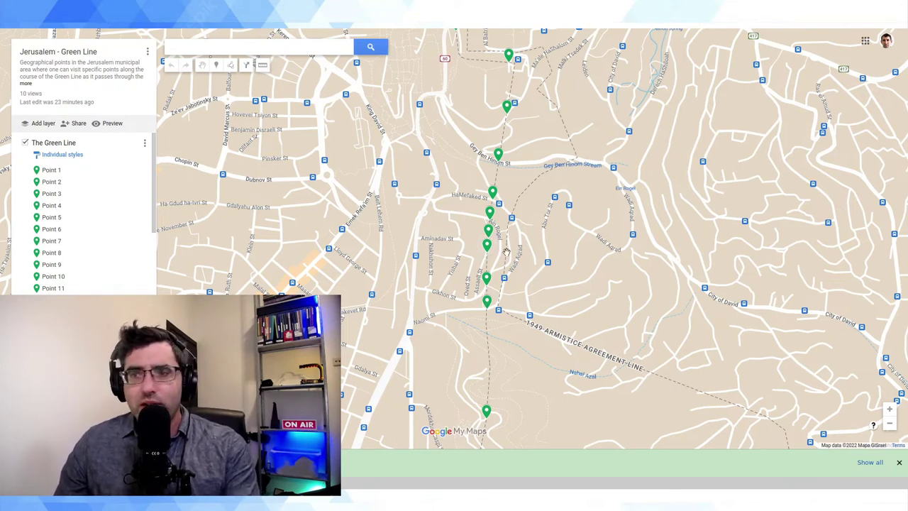
drag(487, 301, 503, 257)
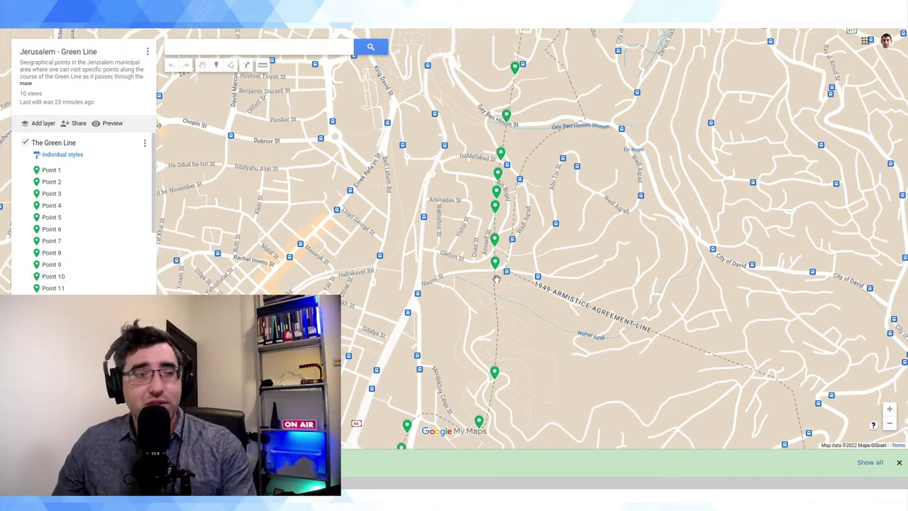
scroll(496, 273, up, 2)
scroll(500, 281, up, 2)
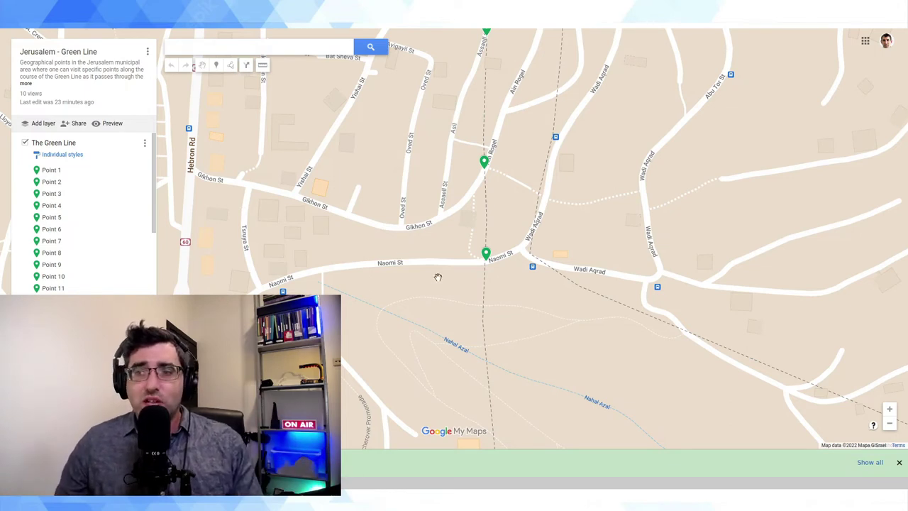
Step: Open Point 10's details and select its coordinates 31.76296, 35.22869
click(485, 256)
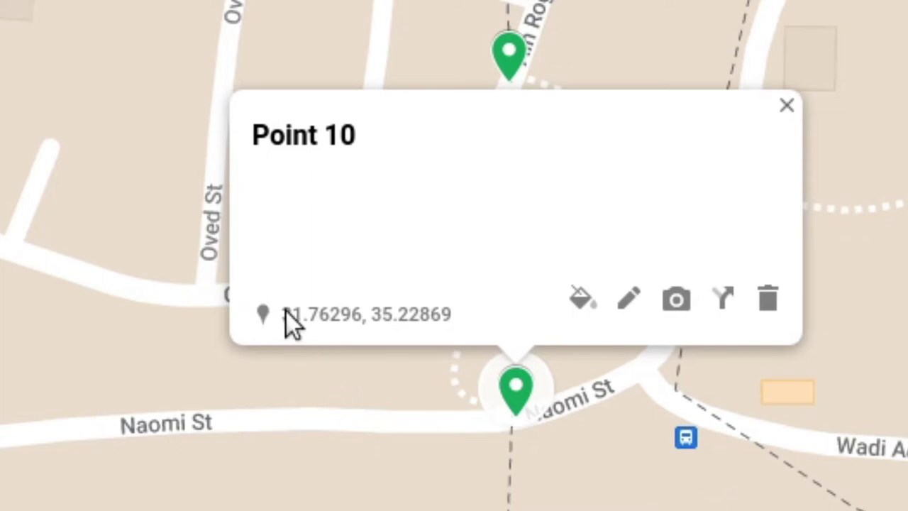
drag(284, 313, 364, 314)
key(ctrl+c)
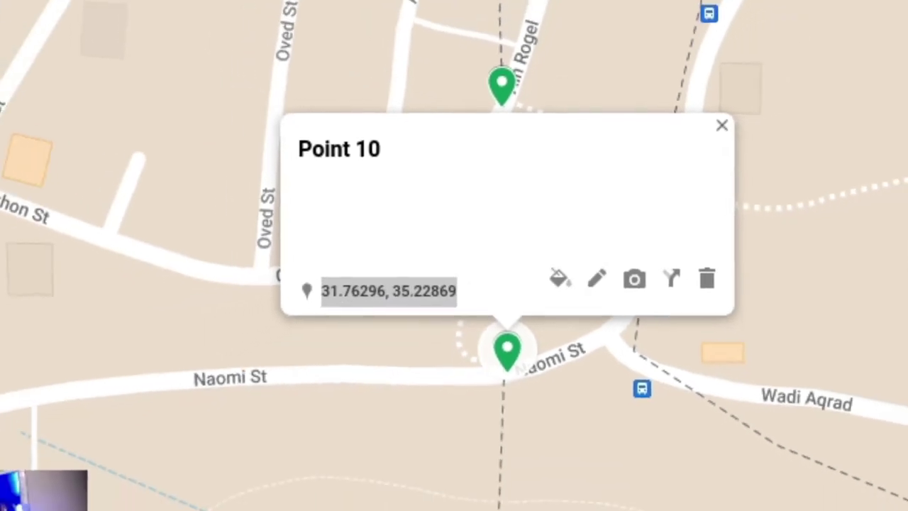
Step: Paste Point 10's coordinates 31.76296, 35.22869 into an untitled Mousepad note
key(alt+Tab)
text(31.76296, 35.22869)
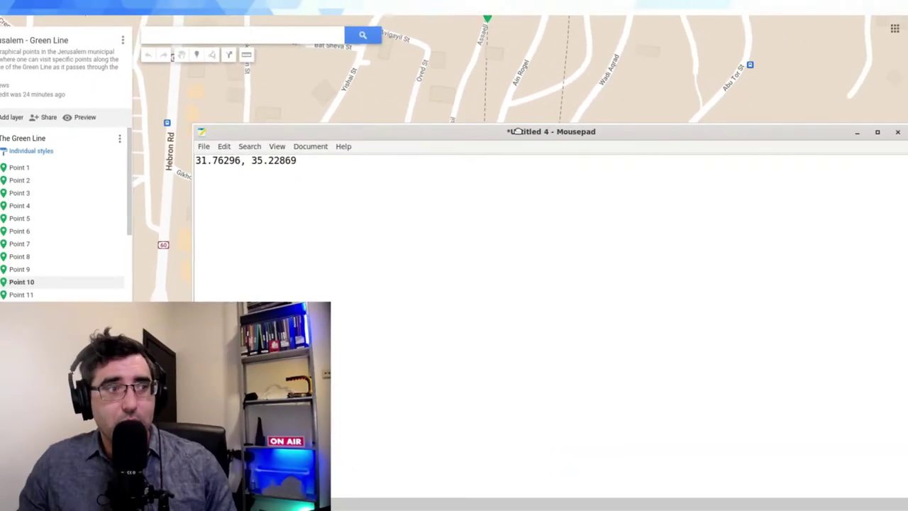
key(alt+Tab)
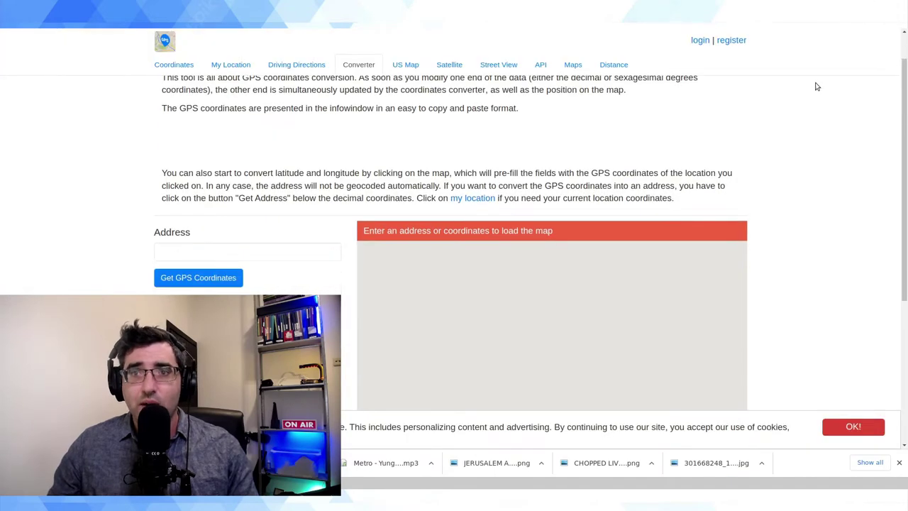
Step: Scroll the converter page to the blank decimal-degrees Latitude and Longitude fields
scroll(816, 86, up, 1)
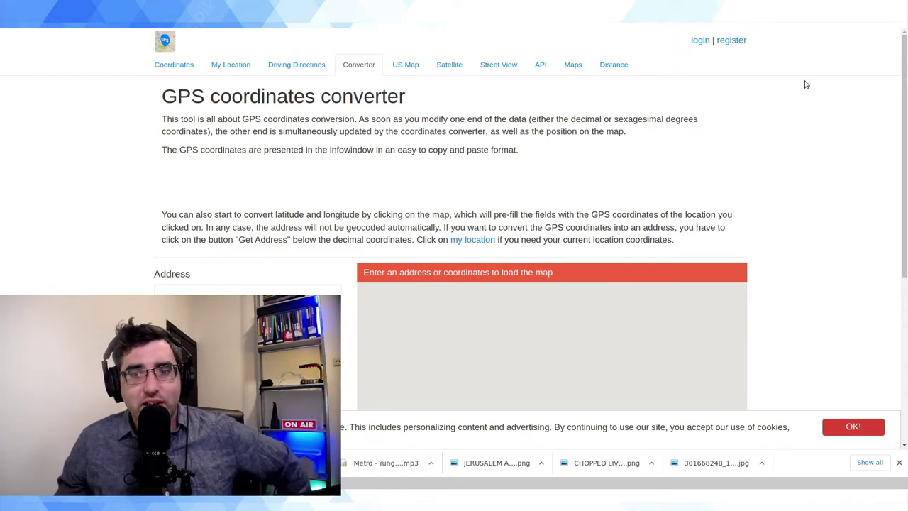
scroll(576, 233, down, 2)
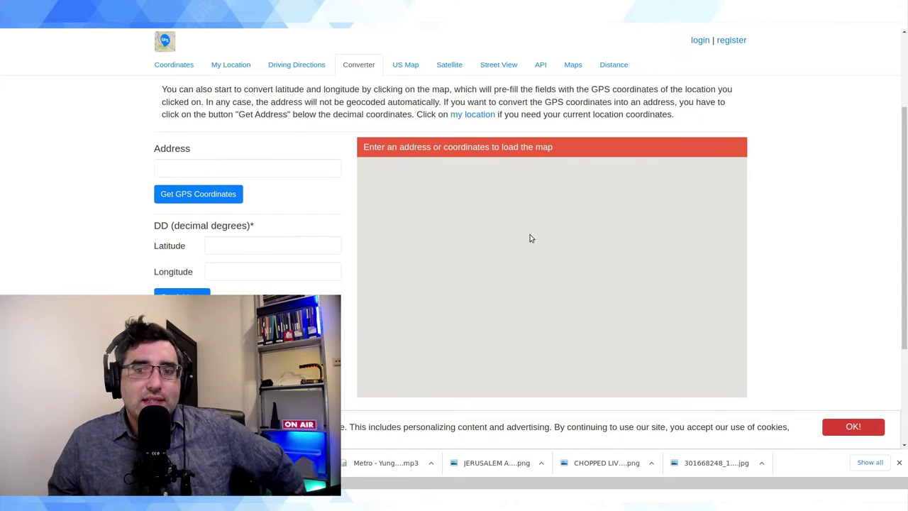
scroll(531, 237, down, 1)
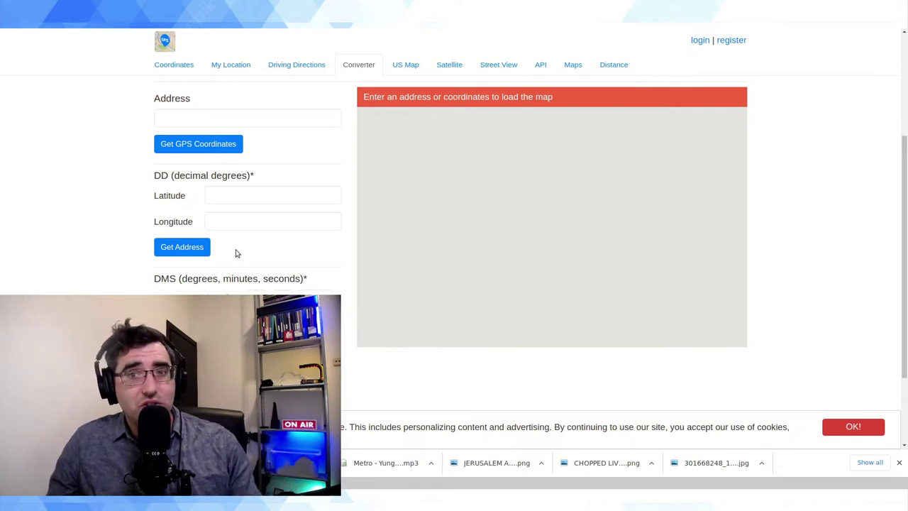
scroll(238, 249, up, 1)
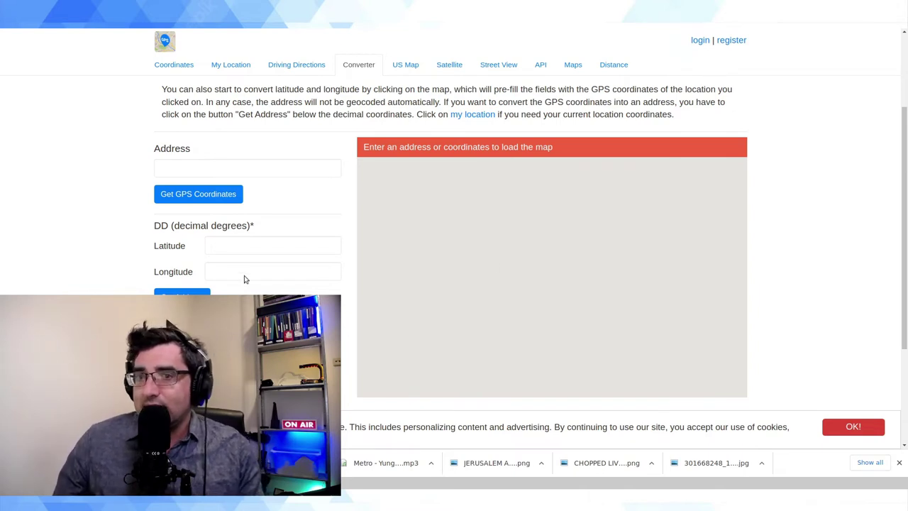
Step: Enter latitude 31.76296 and longitude 35.22869 into the converter's decimal-degree fields
click(263, 248)
key(ctrl+v)
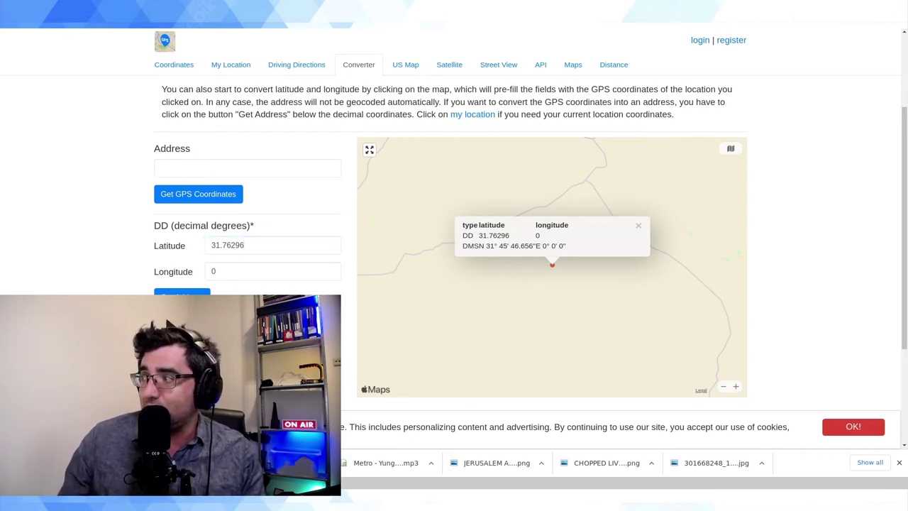
double_click(266, 268)
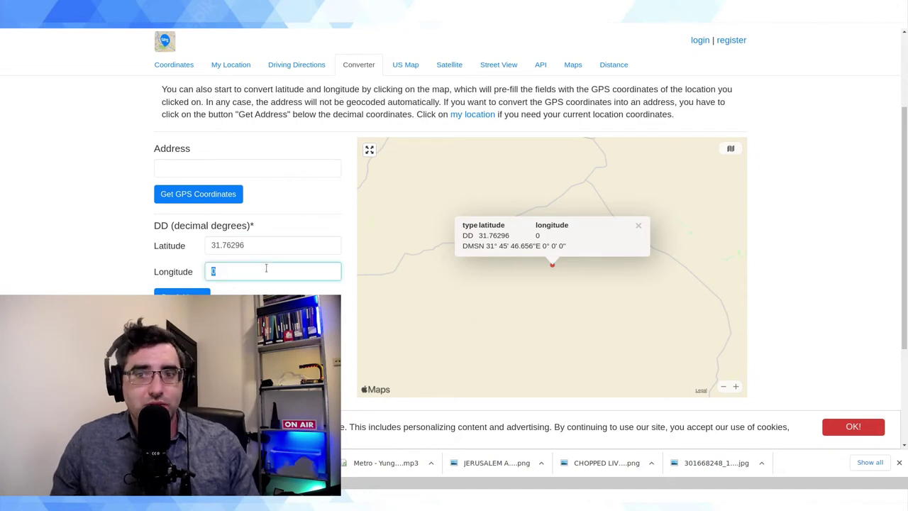
text(35.22869)
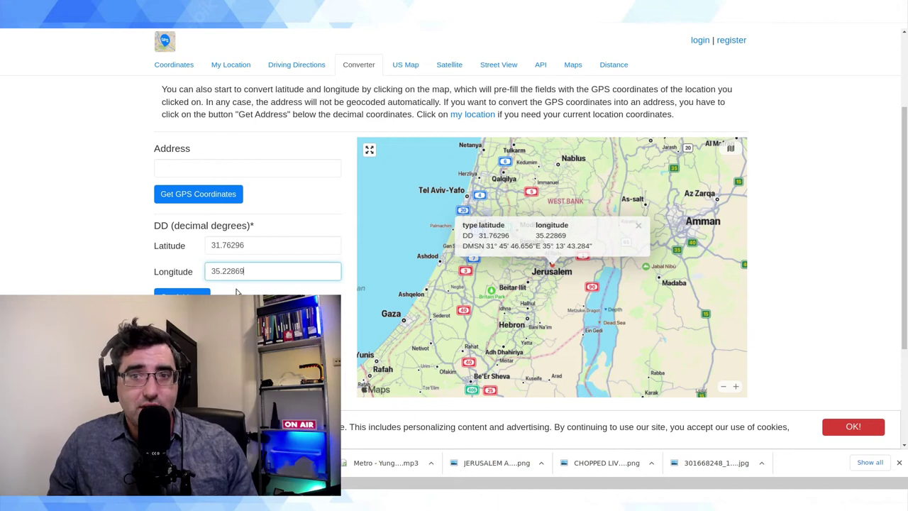
Step: Check the DMS result N 31 45 46.656, E 35 13 43.284 and dismiss the cookie notice
scroll(530, 236, down, 1)
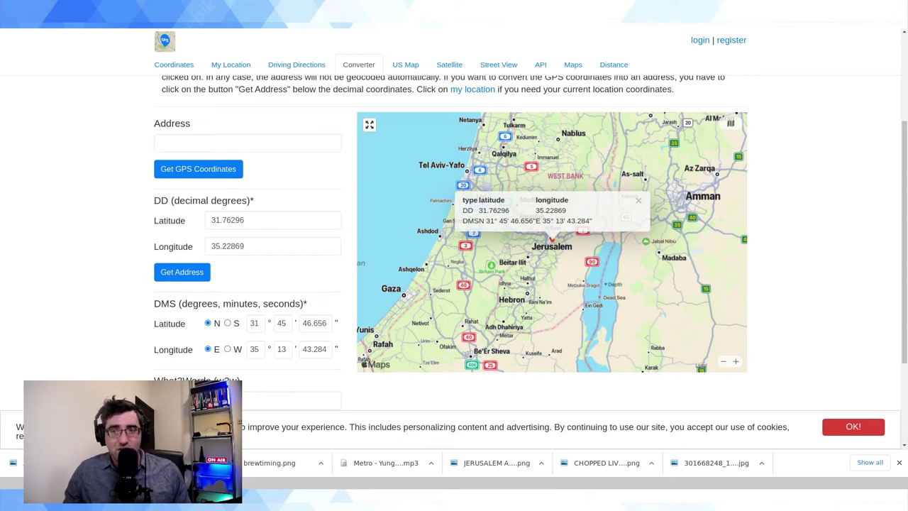
scroll(587, 248, up, 1)
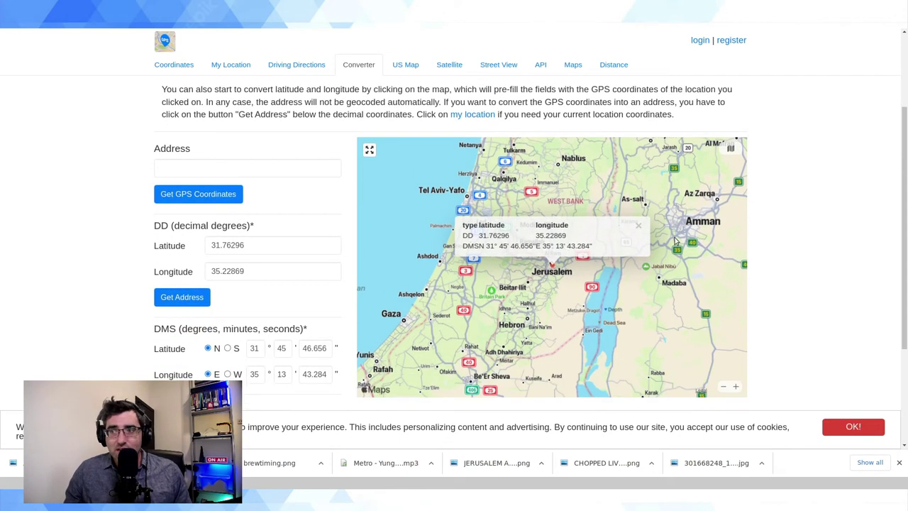
click(841, 424)
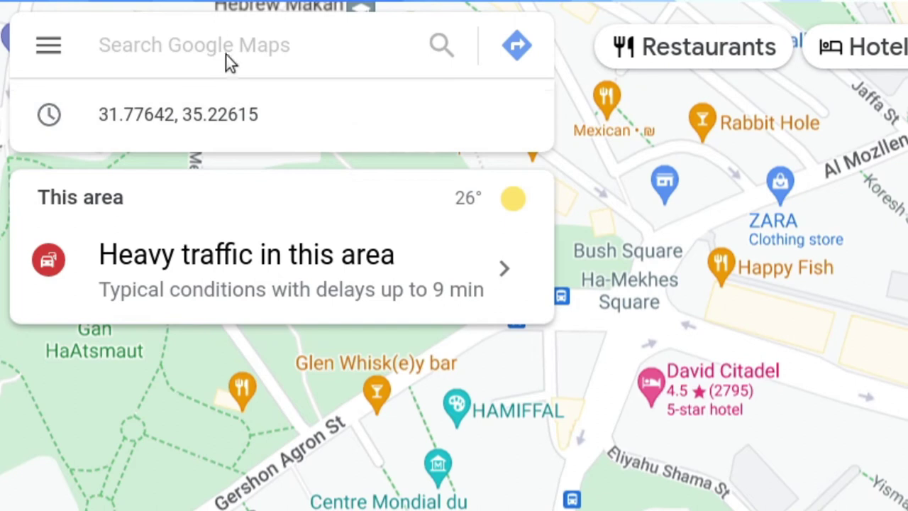
Step: Search the pasted coordinates 31.76296, 35.22869 in Google Maps to pin them on Naomi St
text(31.76296, 35.22869)
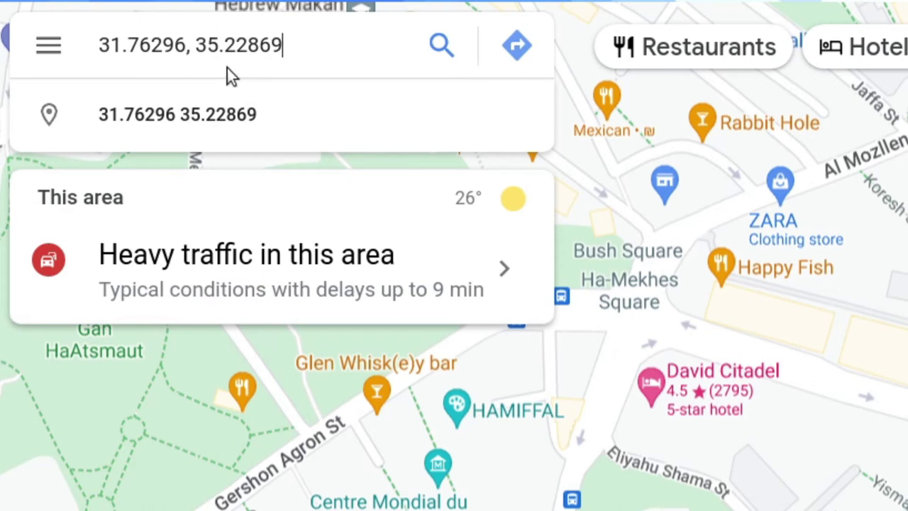
click(239, 119)
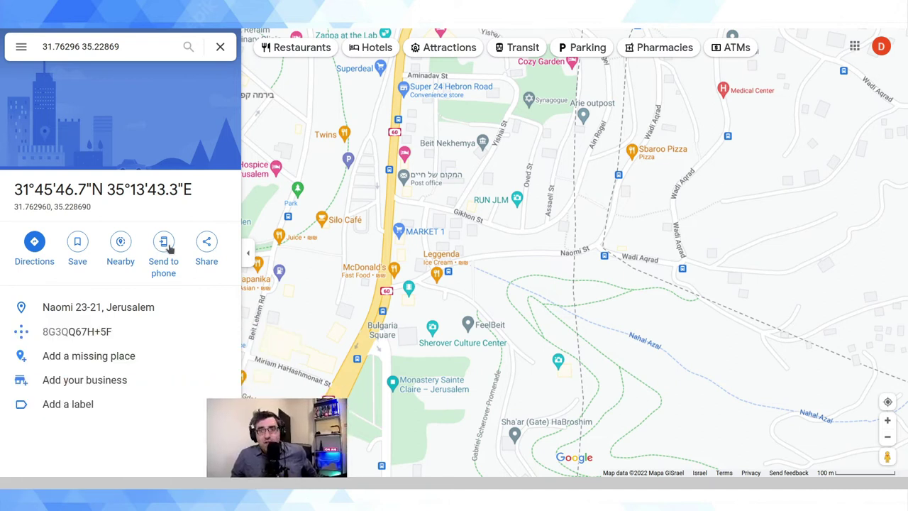
click(136, 44)
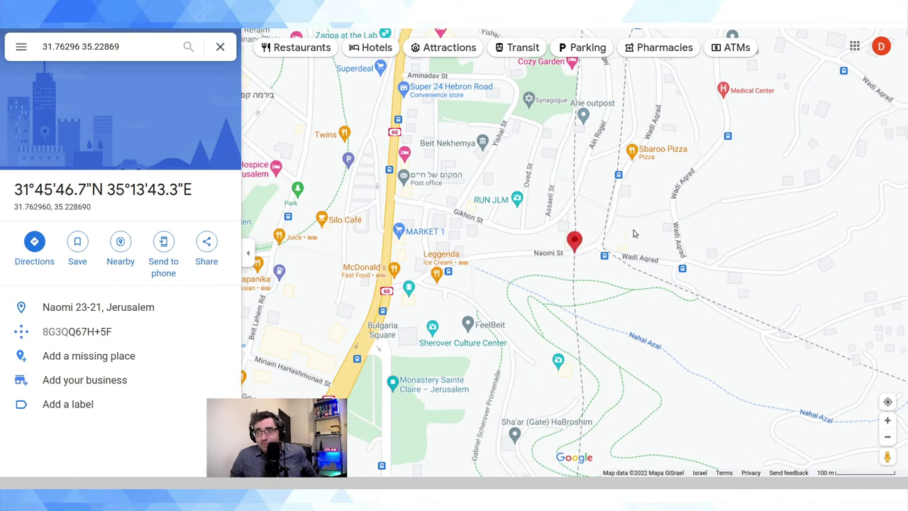
Step: Zoom in on the pin and copy its DMS coordinates 31°45'46.7"N 35°13'43.3"E
scroll(585, 254, up, 5)
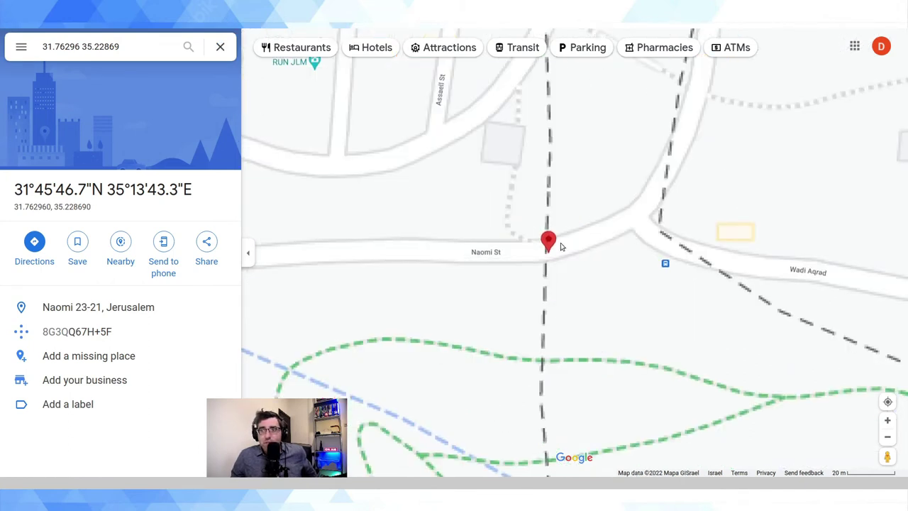
scroll(561, 247, up, 4)
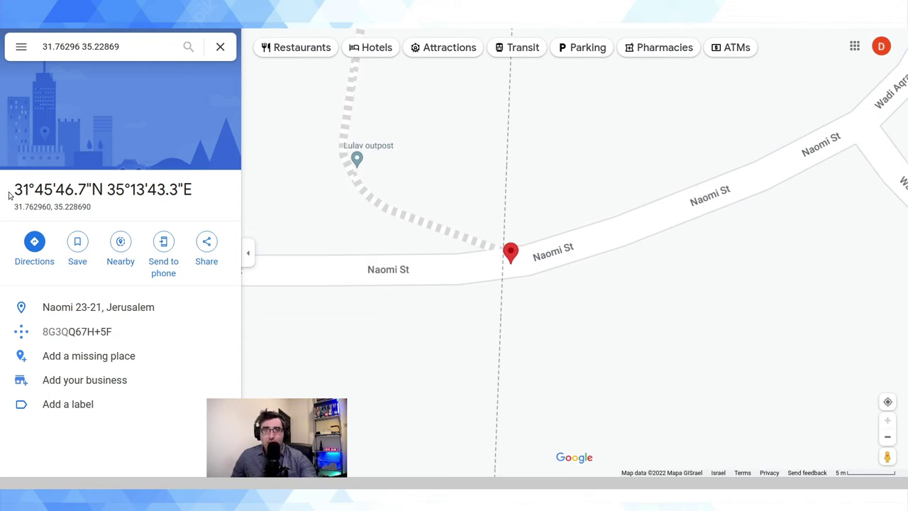
drag(15, 191, 189, 192)
key(ctrl+c)
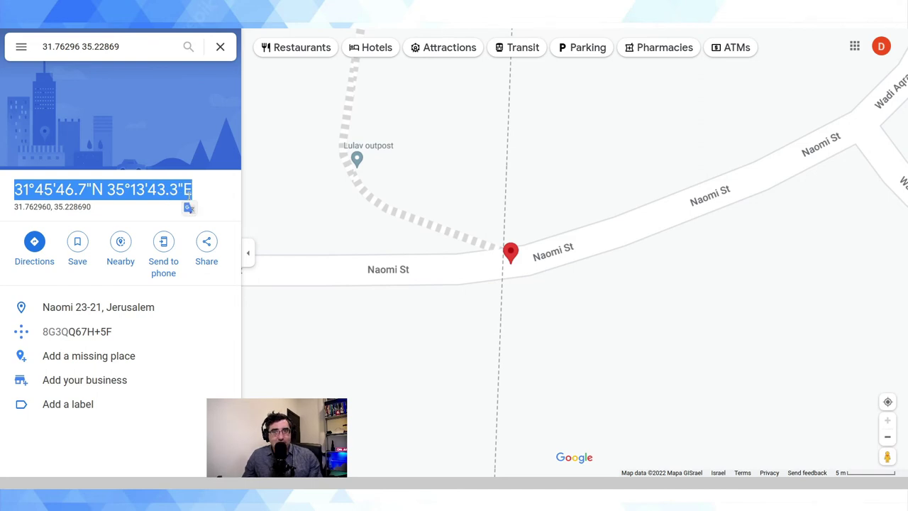
click(159, 51)
Step: Search 31°45'46.7"N 35°13'43.3"E, pinning Naomi St with plus code 8G3QQ67H+5F
key(ctrl+v)
key(Return)
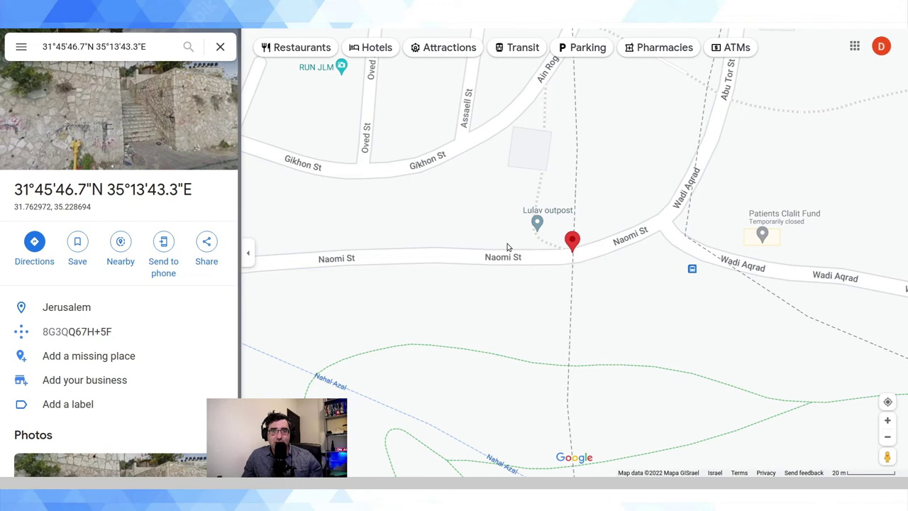
click(214, 250)
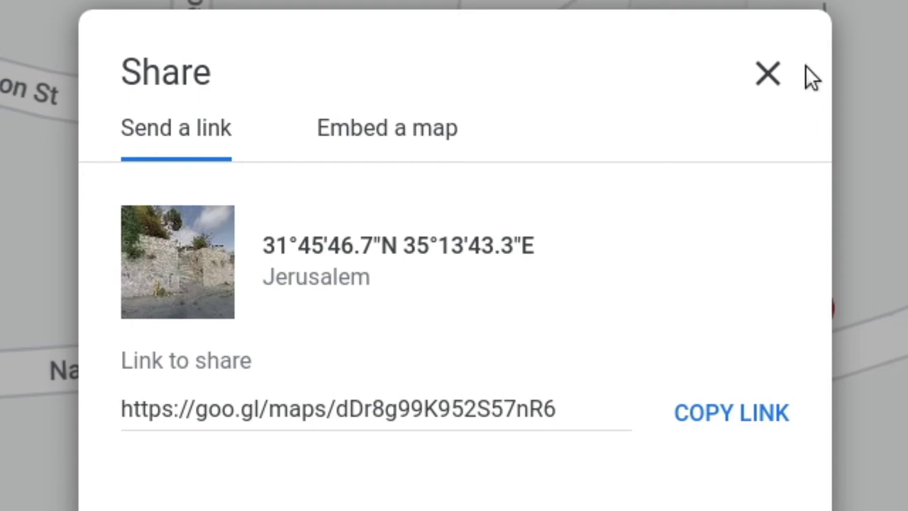
click(767, 73)
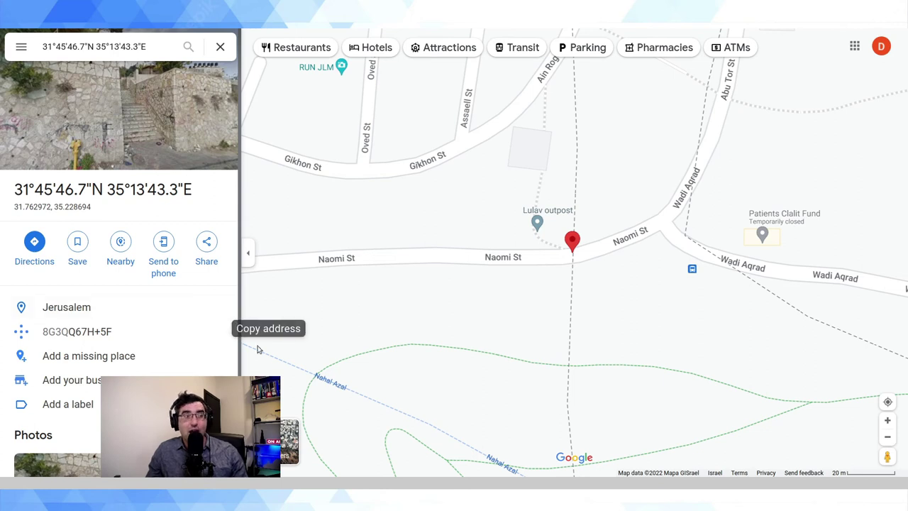
scroll(391, 296, up, 3)
scroll(391, 295, right, 2)
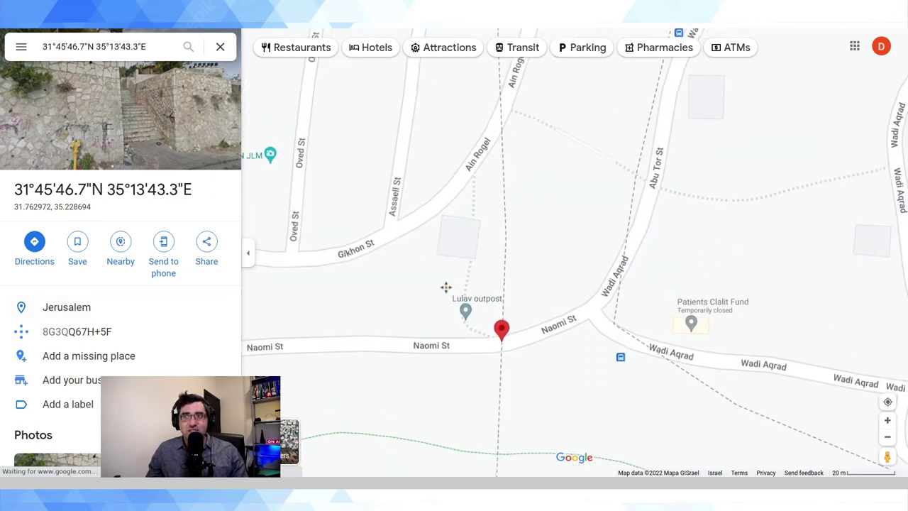
Step: Zoom and pan the map over to Ain Rogel street
scroll(497, 234, up, 3)
scroll(496, 234, right, 1)
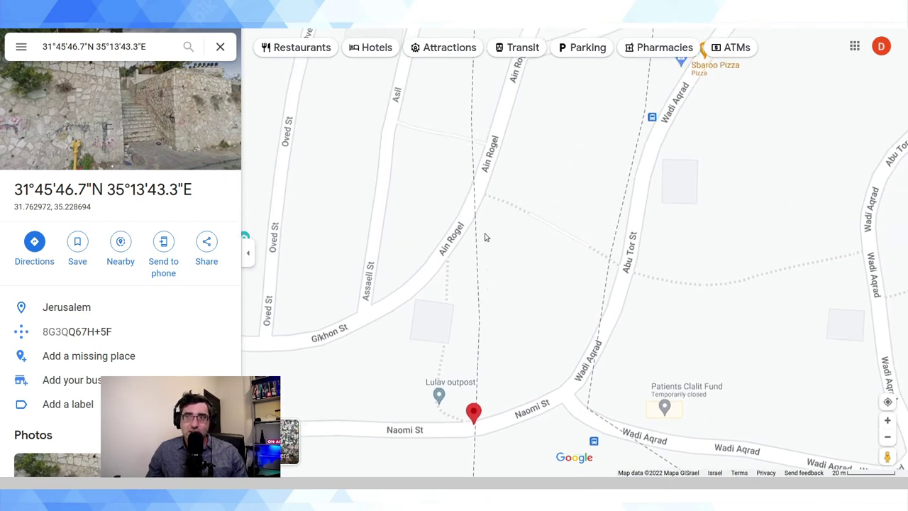
scroll(474, 200, up, 2)
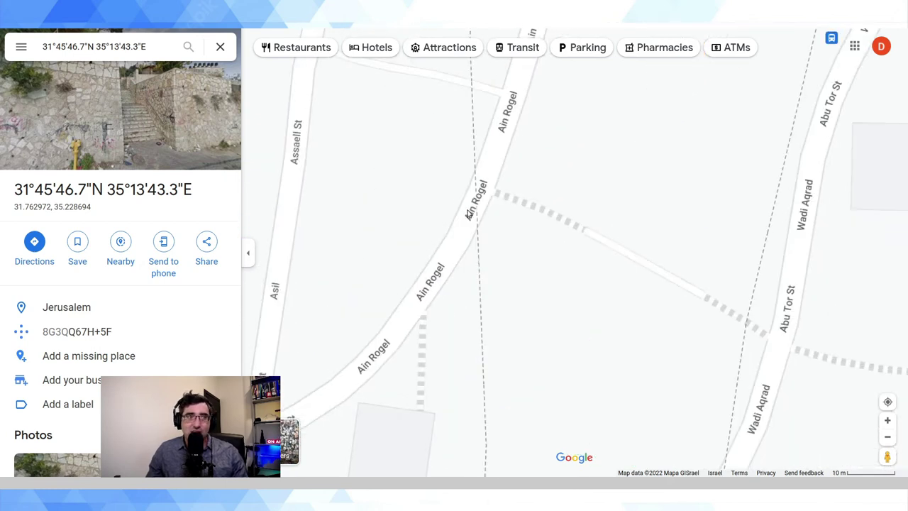
scroll(493, 255, down, 4)
scroll(448, 321, up, 6)
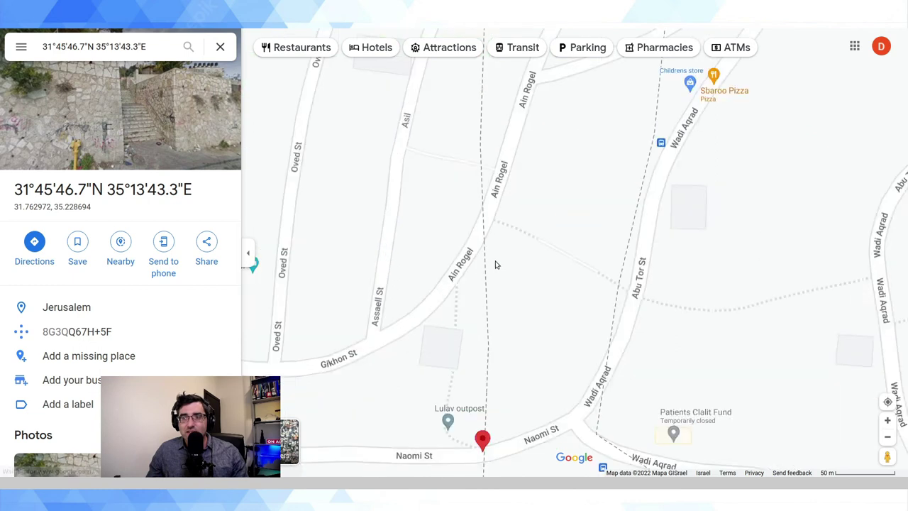
scroll(448, 322, down, 1)
scroll(468, 260, up, 2)
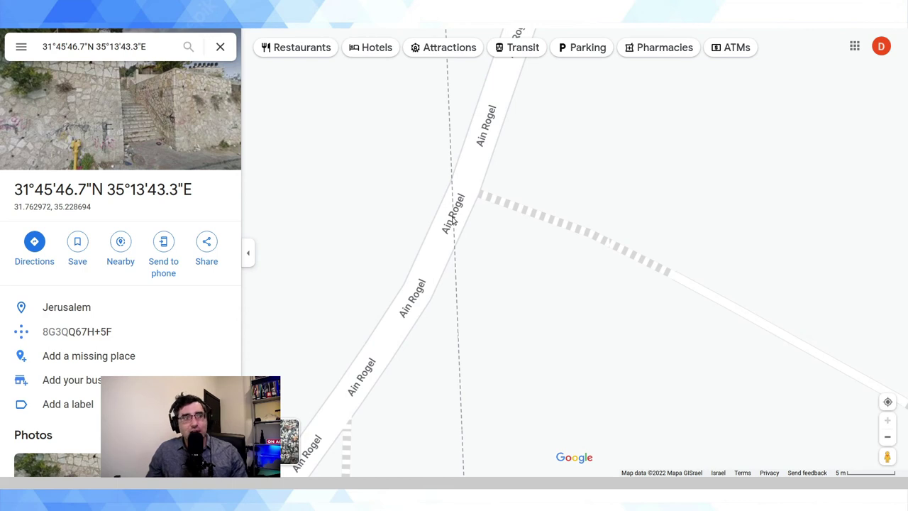
Step: Copy the coordinates of a spot on Ain Rogel from the right-click menu
right_click(454, 222)
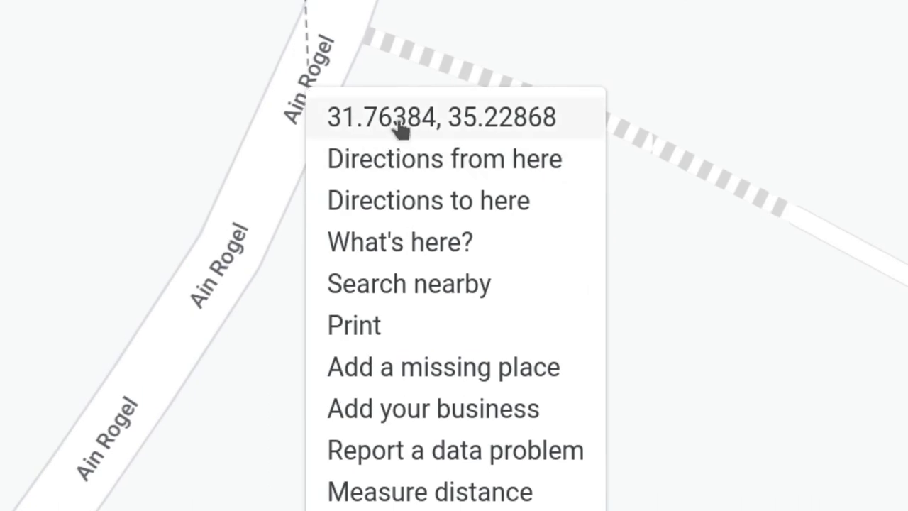
click(399, 122)
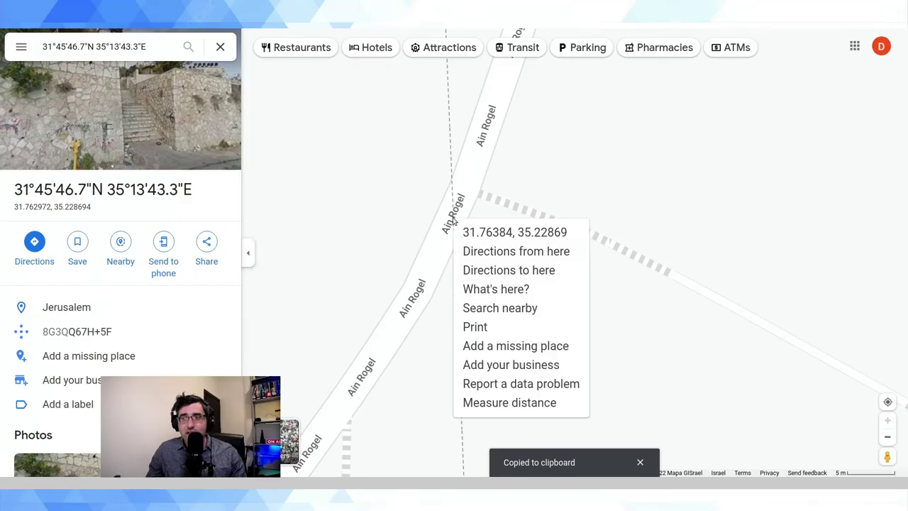
click(317, 107)
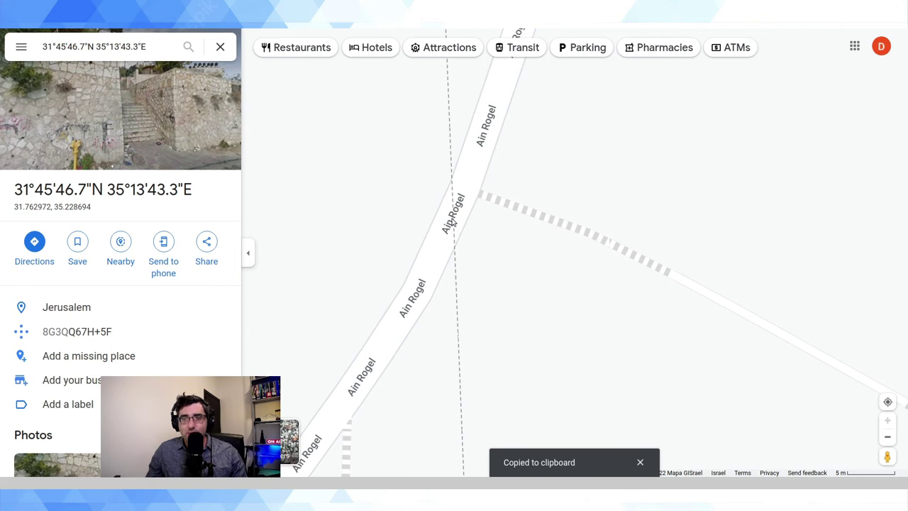
right_click(454, 223)
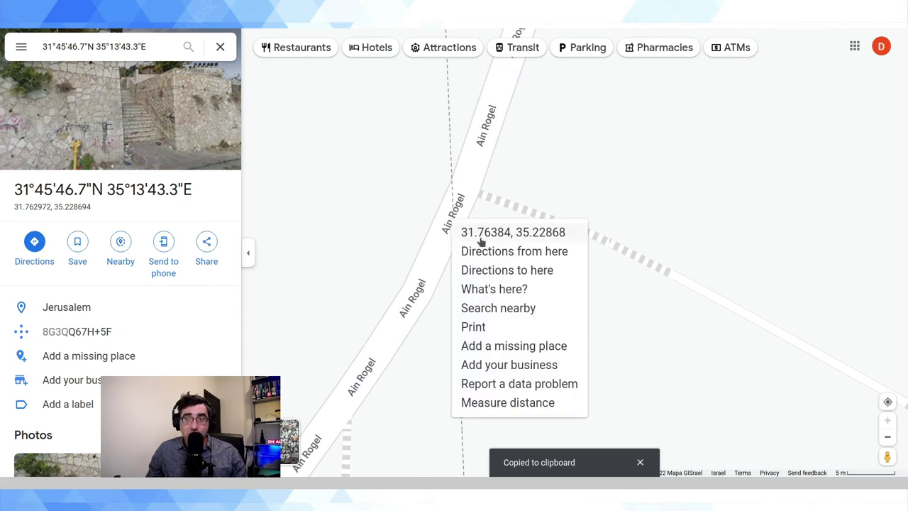
Step: Replace the search box text with the copied coordinates
click(160, 46)
key(ctrl+a)
text(31.76384374185269, 35.228683)
Step: Search the copied spot and select its decimal 31.763844, 35.228684 and DMS coordinate lines
key(Return)
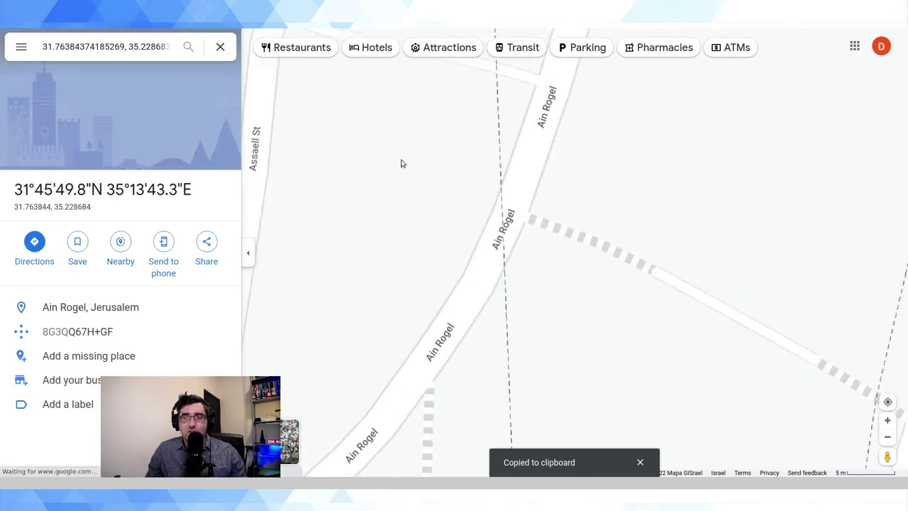
scroll(553, 256, up, 4)
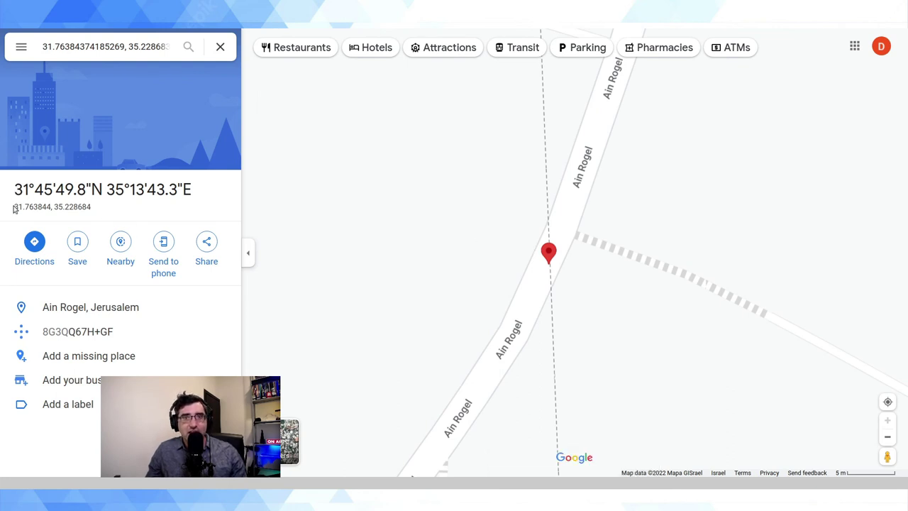
drag(14, 207, 98, 212)
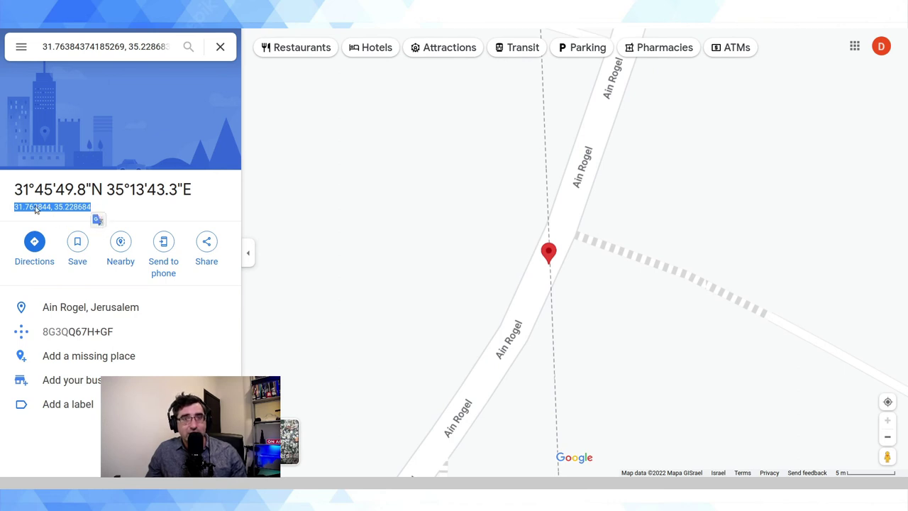
drag(14, 189, 193, 192)
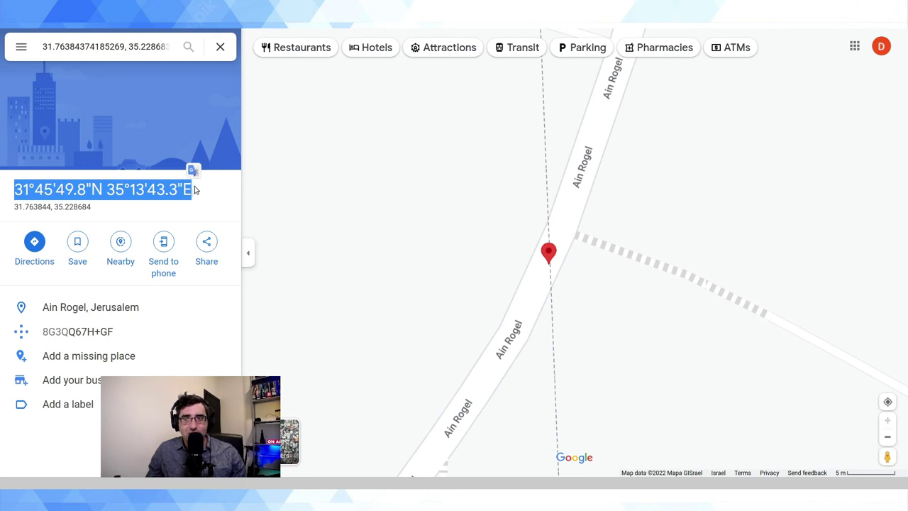